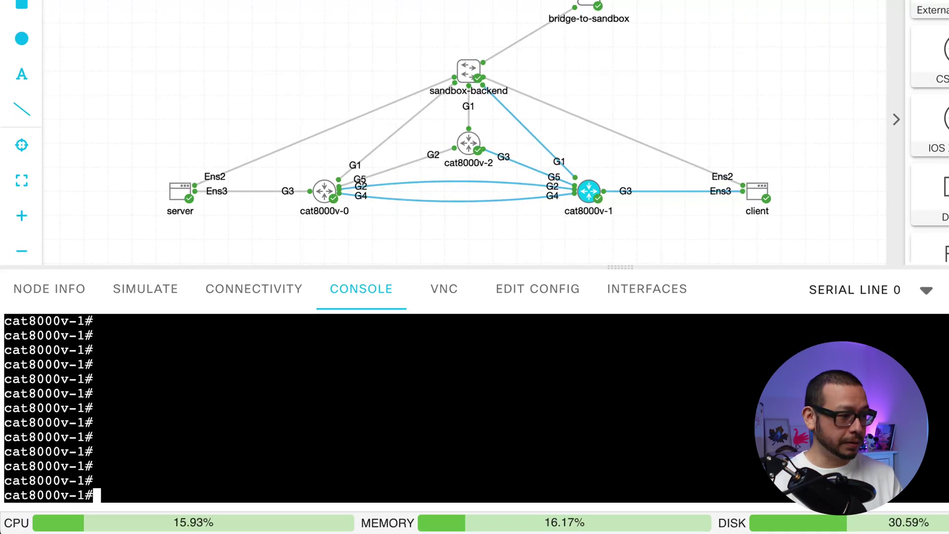
- On cat8000v-1, run 'sh ip int b' and 'show isis nei' to list interface states and IS-IS neighbors
text(sh ip)
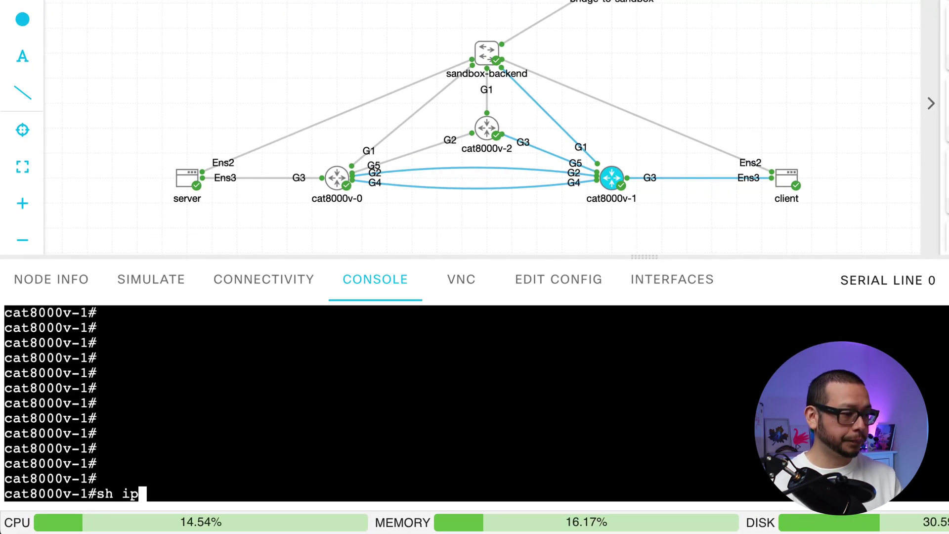
text( int b)
key(Return)
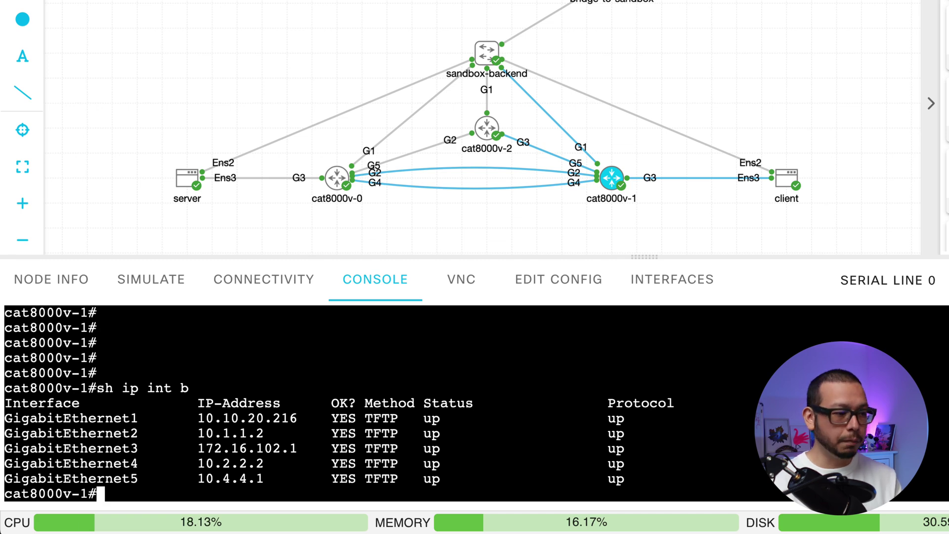
text(show isi)
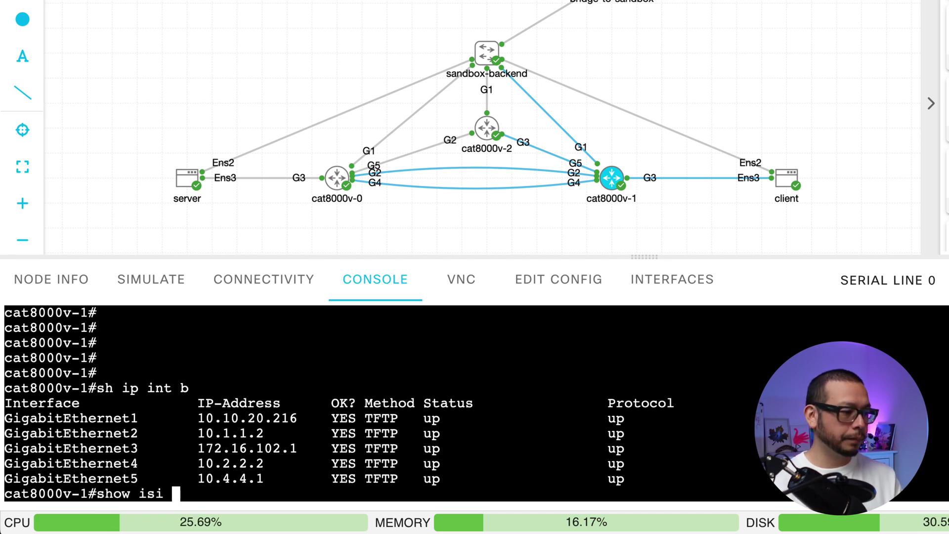
text( nei)
key(Return)
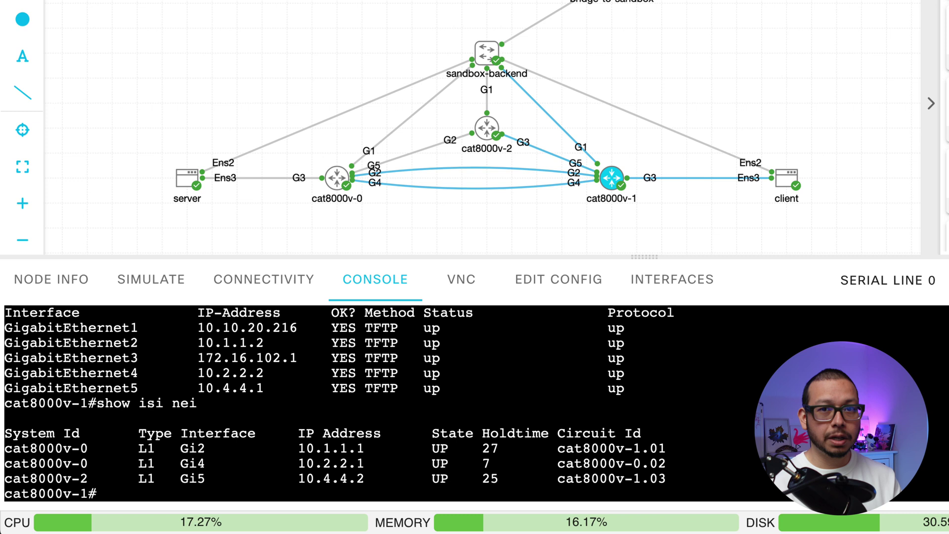
- In configuration mode, shut down interface GigabitEthernet5 on cat8000v-1
text(conf t)
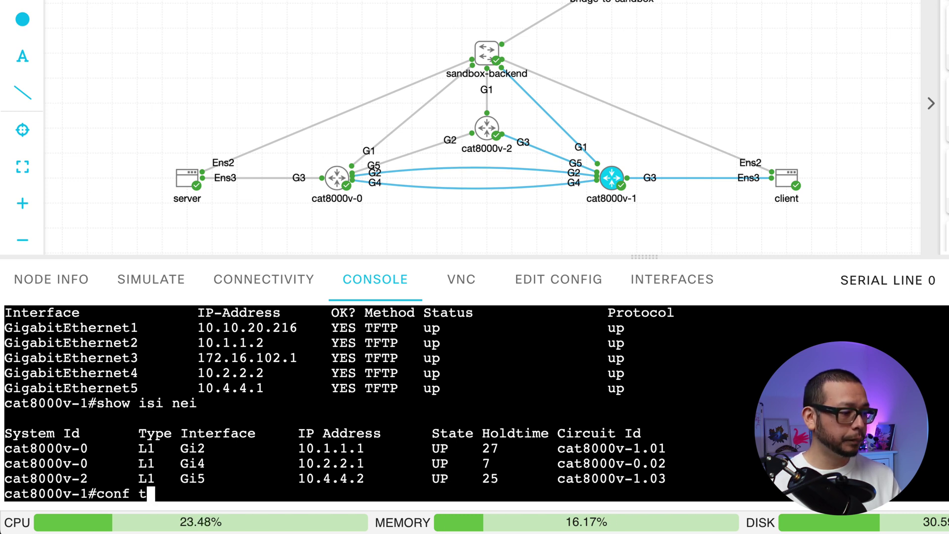
key(Return)
text(int g5)
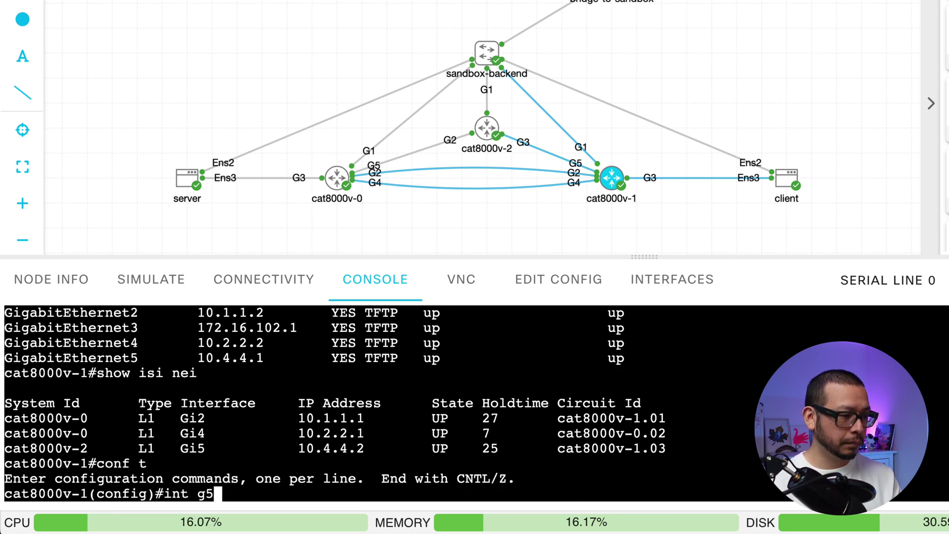
key(Return)
text(sh)
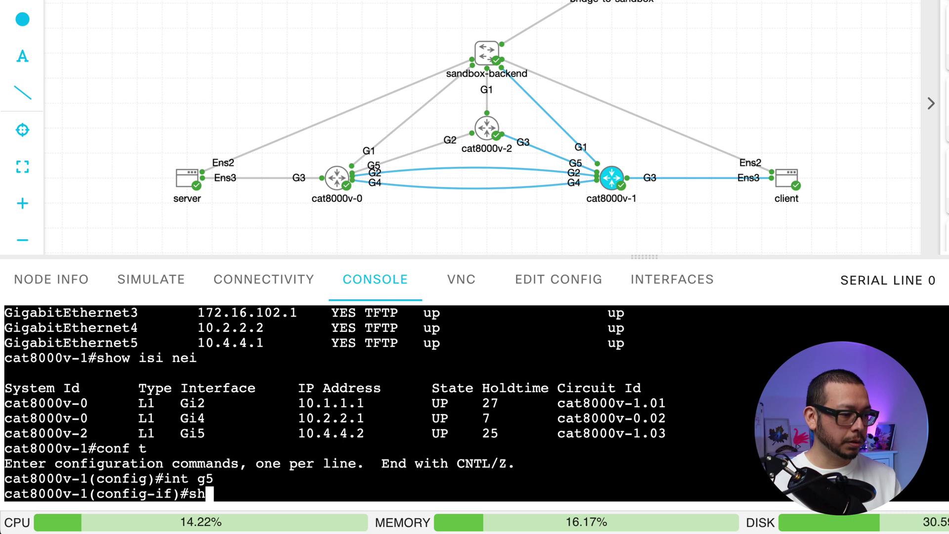
key(Return)
- Verify with 'do sh ip int b' and 'do show isis nei' that GigabitEthernet5 is down and two neighbors remain
text(d)
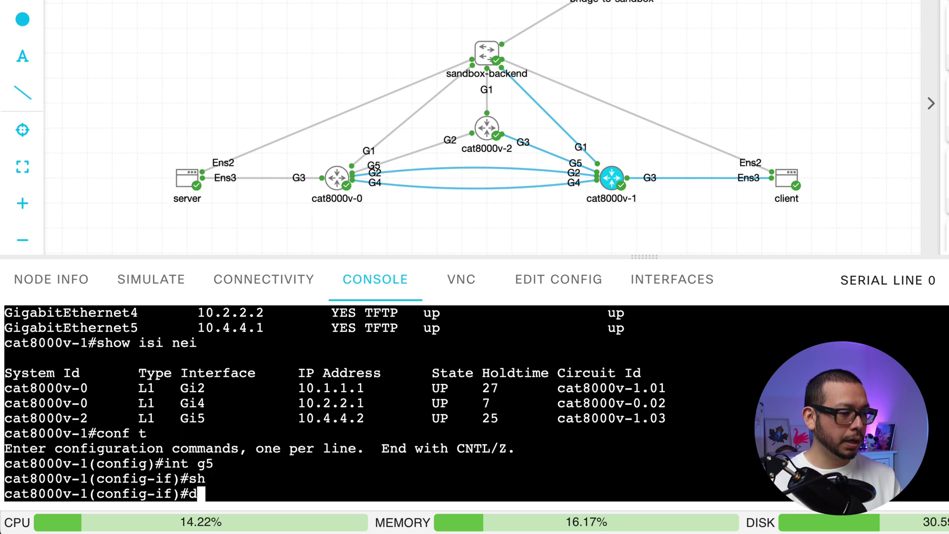
text(o sh ip int b)
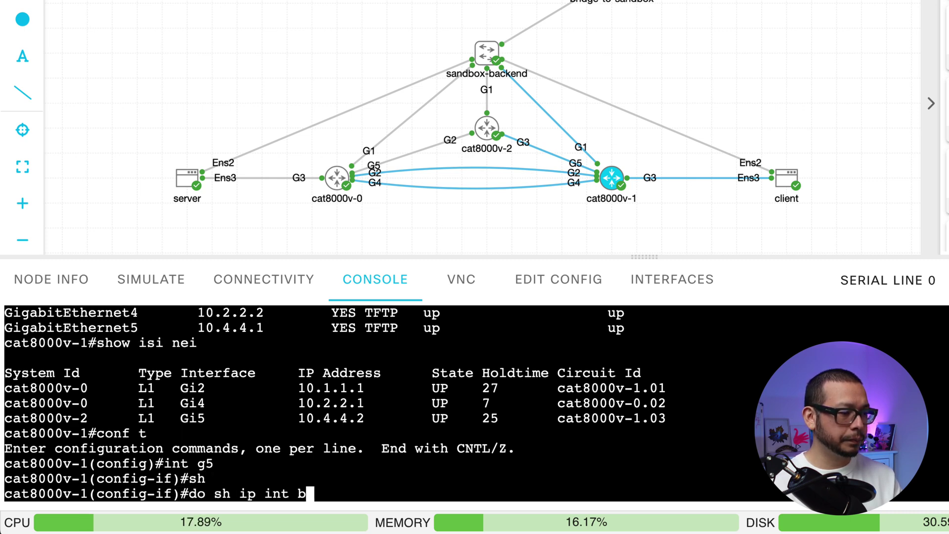
key(Return)
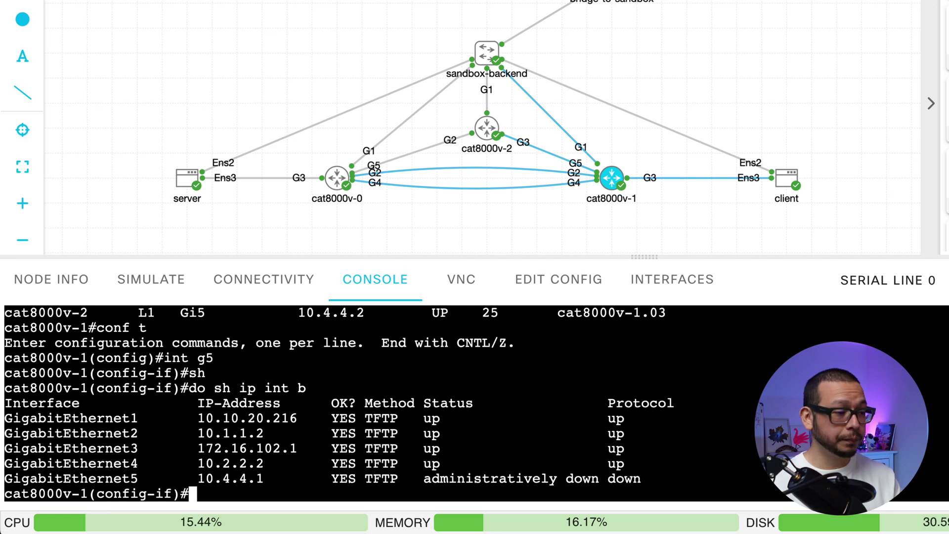
text(do show isis nei)
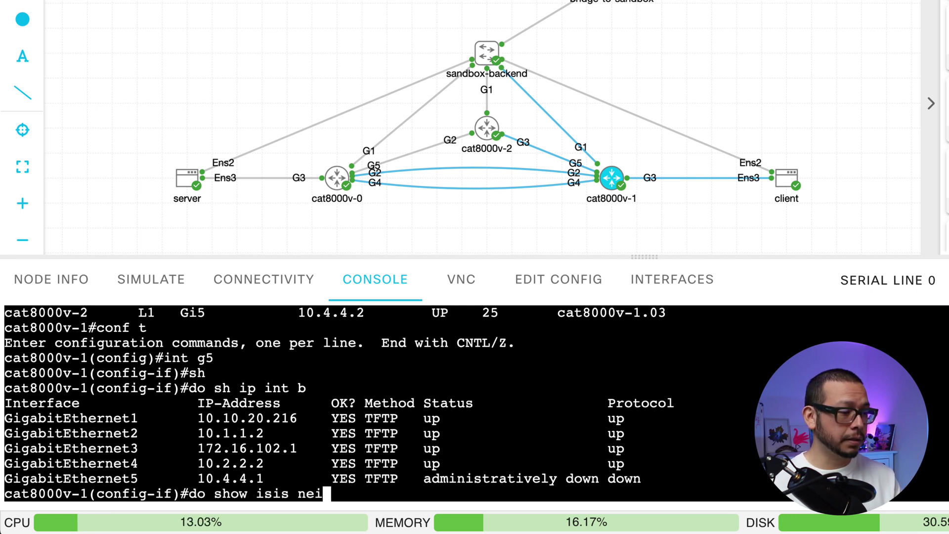
key(Return)
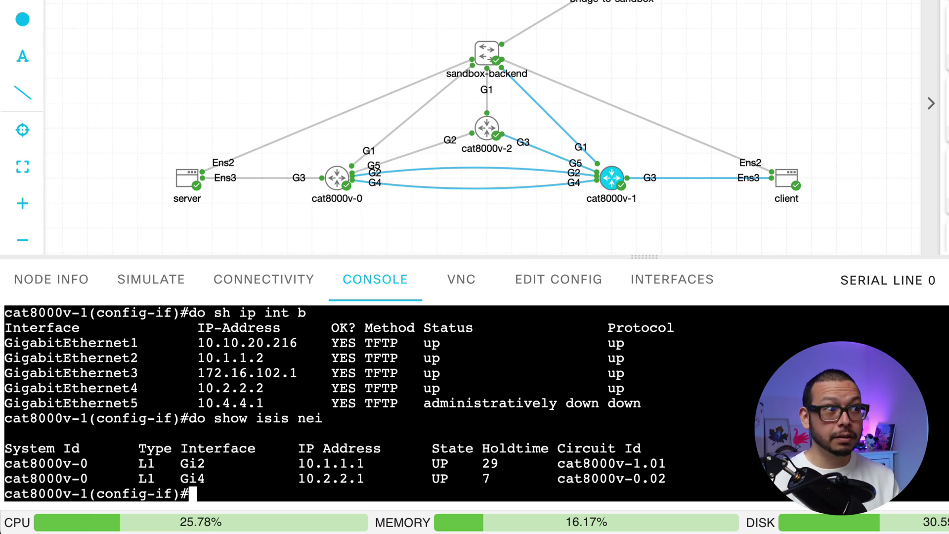
- Switch to the Grafana Network Telemetry dashboard to see the ISIS neighbors count drop
click(132, 11)
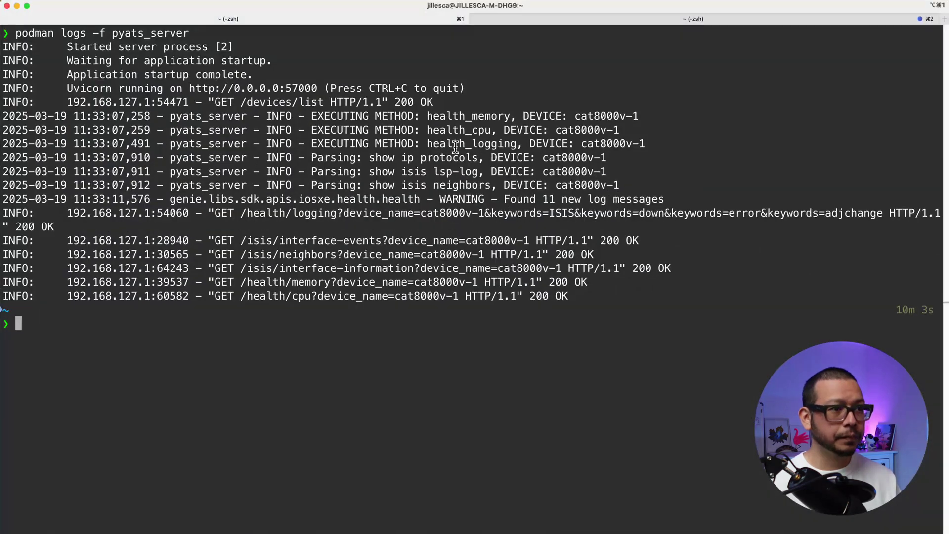
- Switch to the second terminal tab to view the webhook and LangGraph logs
click(548, 21)
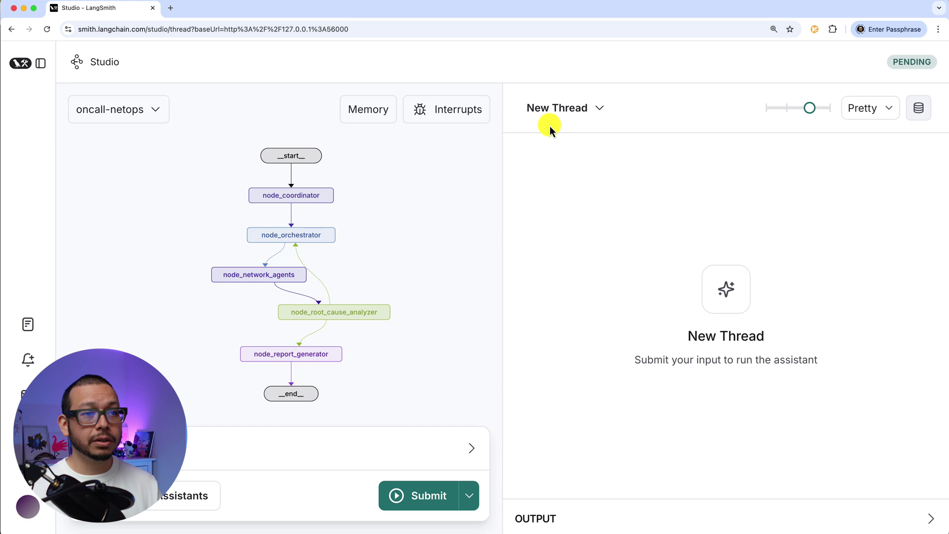
- Open the most recent oncall-netops thread and collapse the input fields to show the graph
click(572, 108)
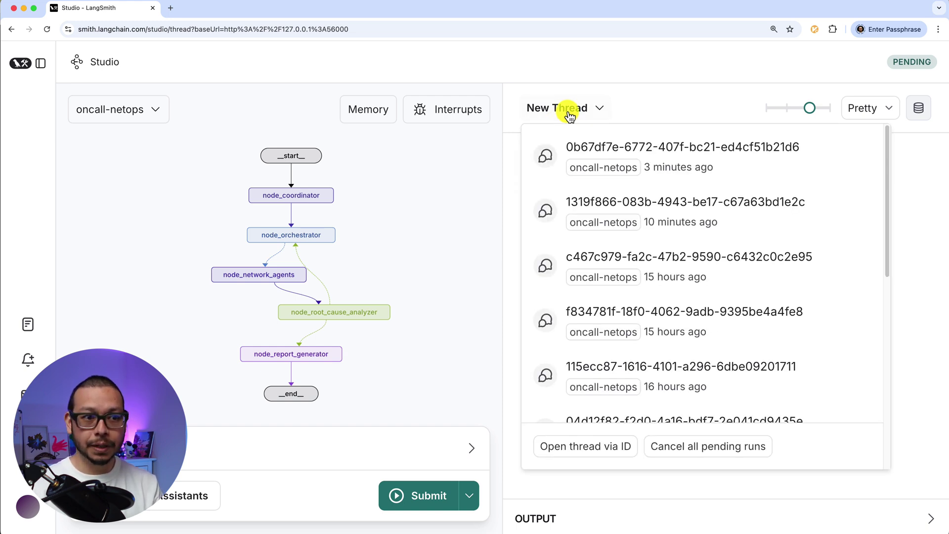
click(675, 152)
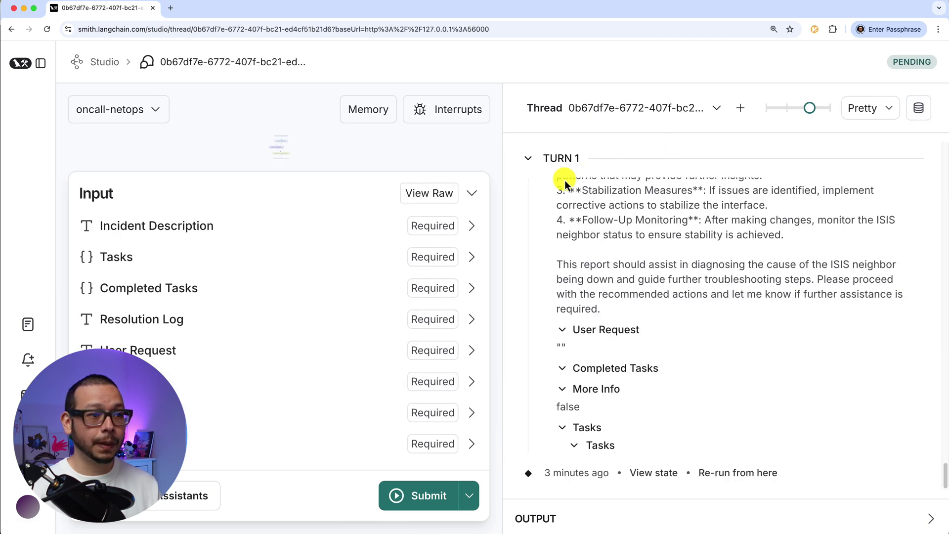
click(475, 194)
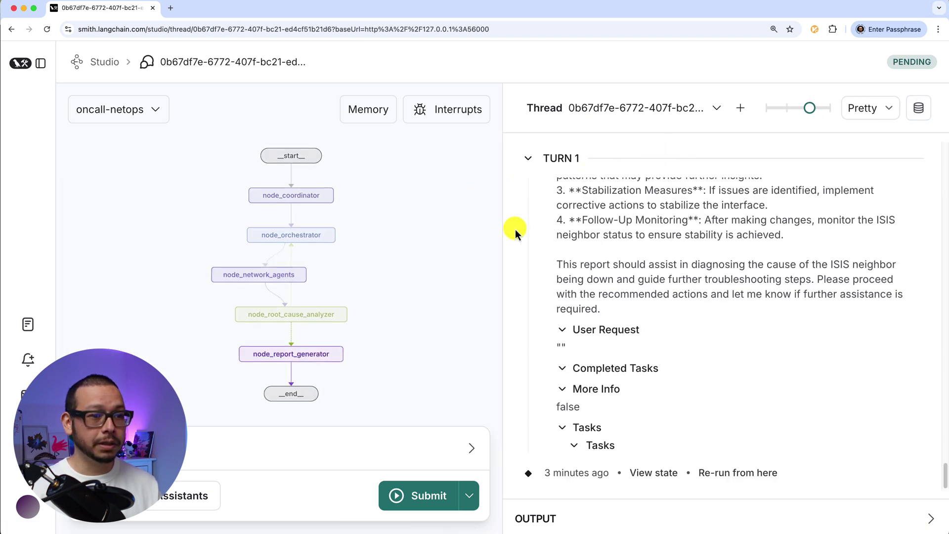
- Read through the Resolution Log report and select 'GigabitEthernet5' in the Root Cause Analysis
scroll(544, 246, up, 5)
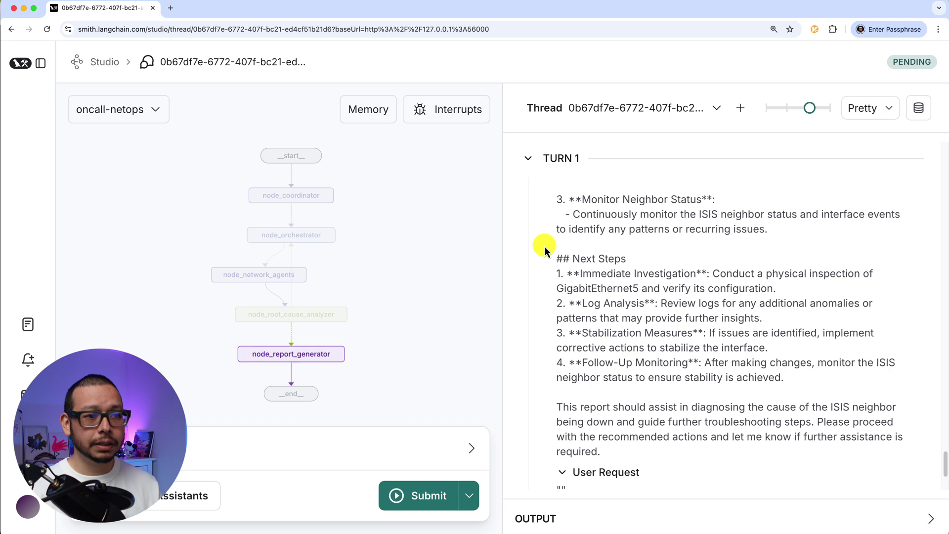
scroll(544, 246, up, 4)
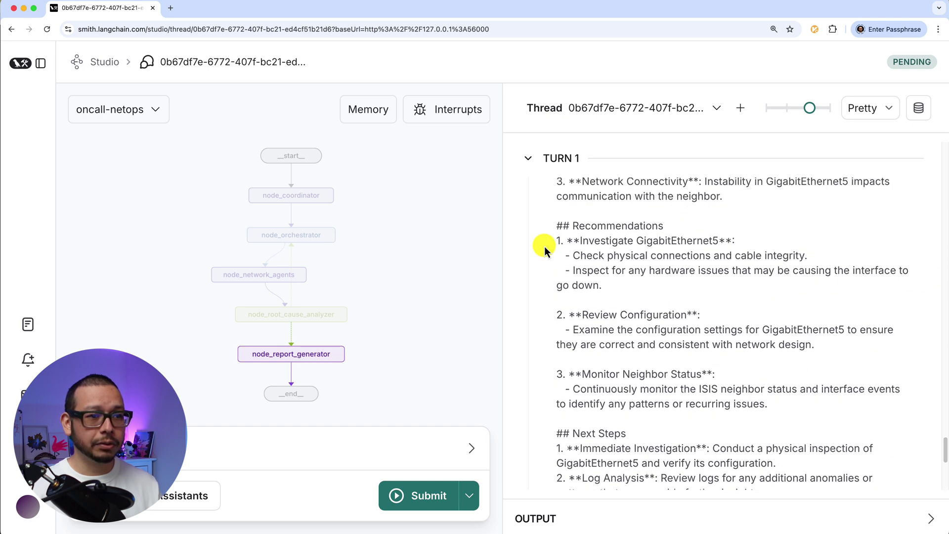
scroll(544, 247, up, 7)
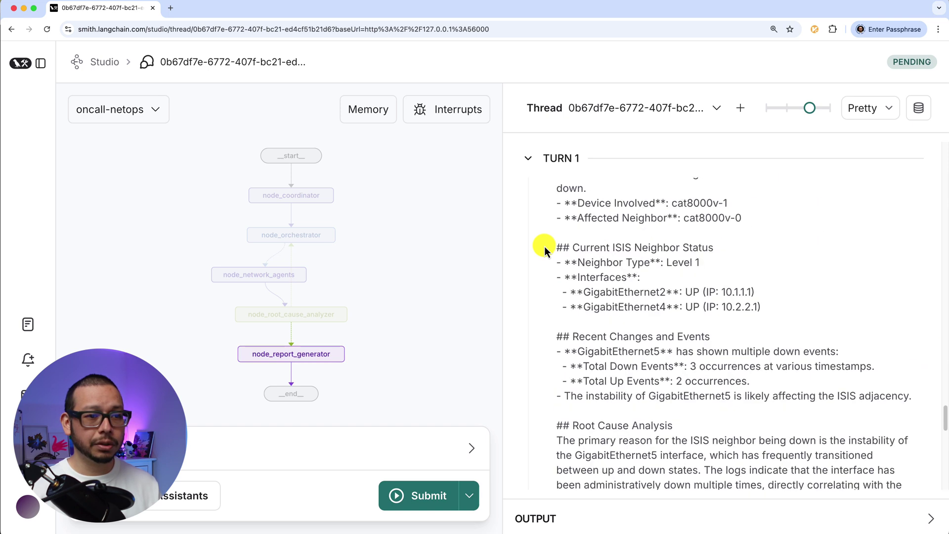
scroll(545, 247, up, 6)
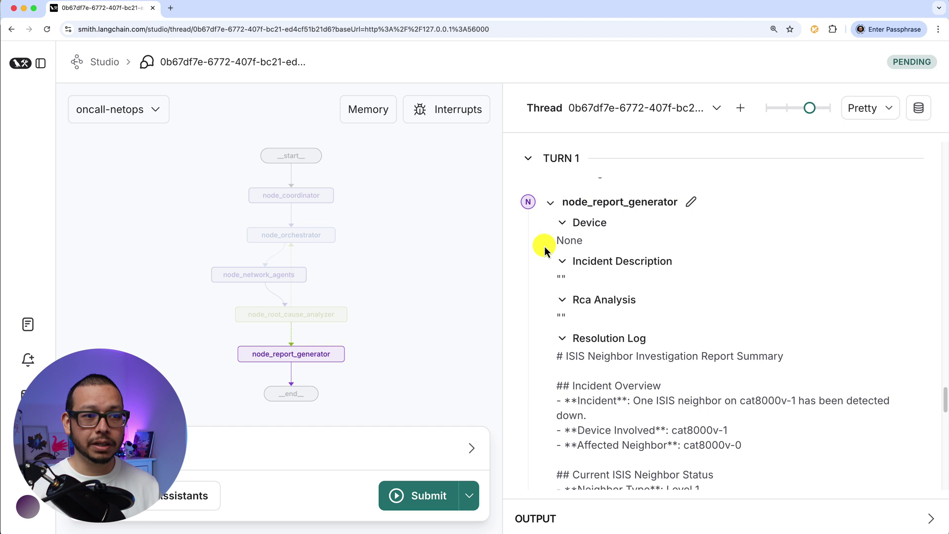
scroll(547, 257, down, 5)
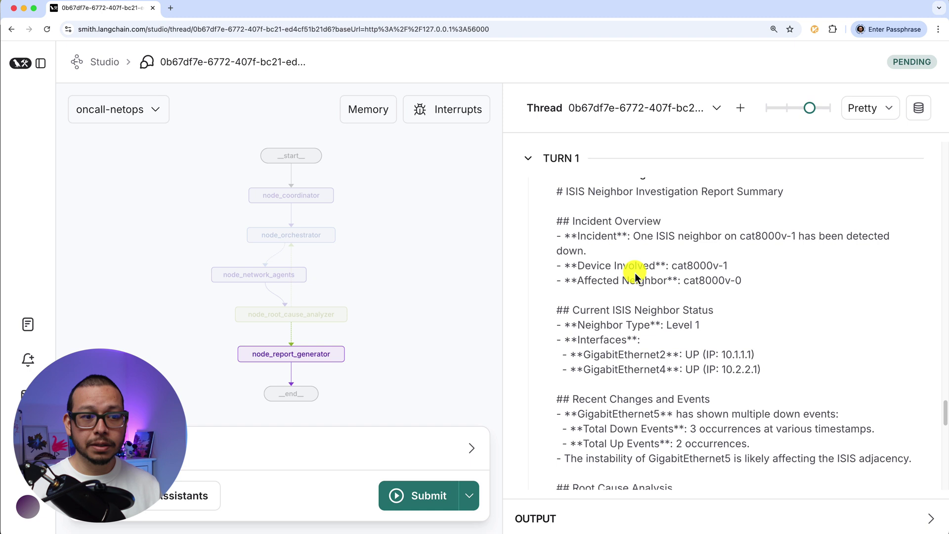
scroll(635, 274, down, 3)
scroll(643, 252, down, 2)
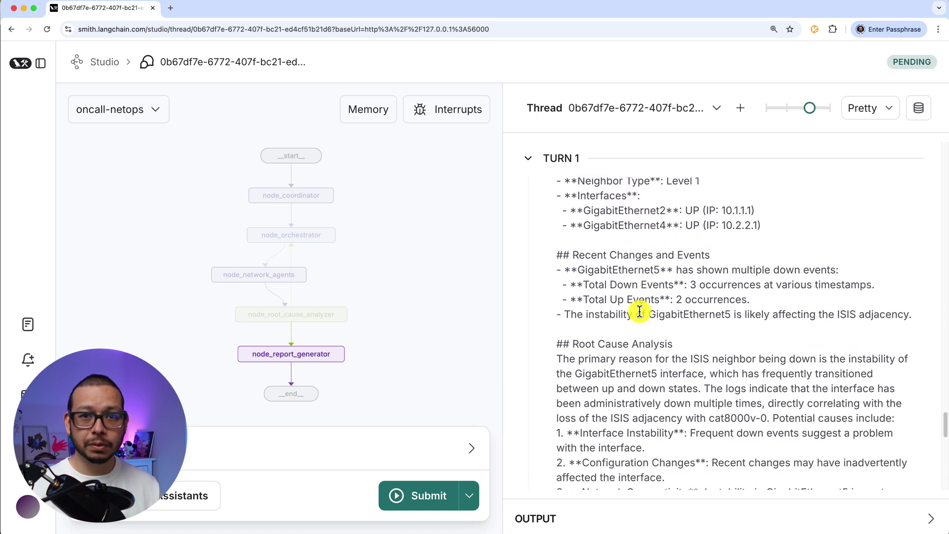
scroll(640, 311, down, 3)
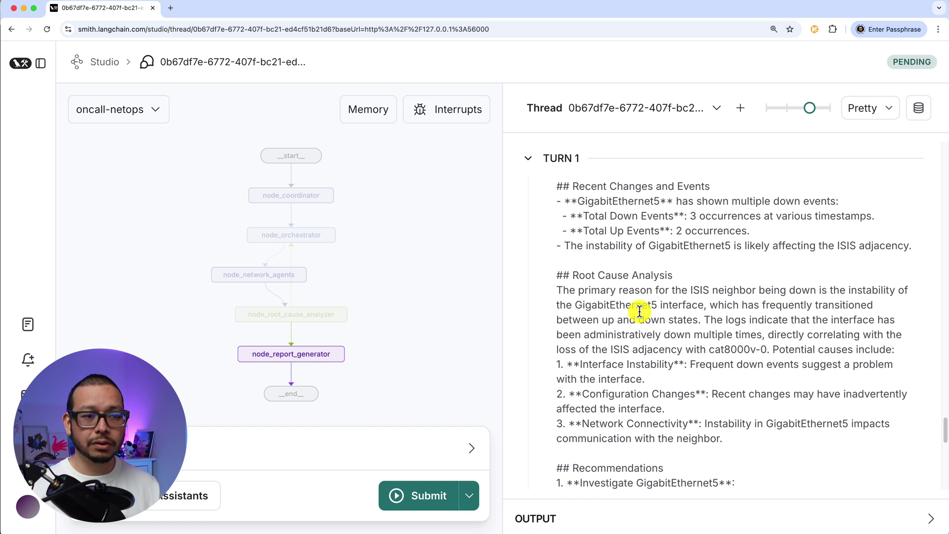
scroll(640, 311, down, 3)
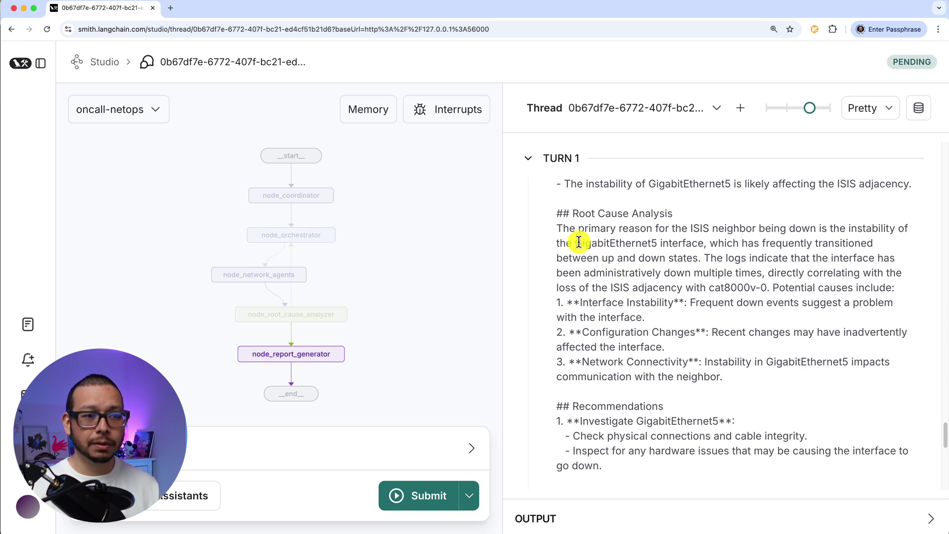
drag(579, 242, 663, 242)
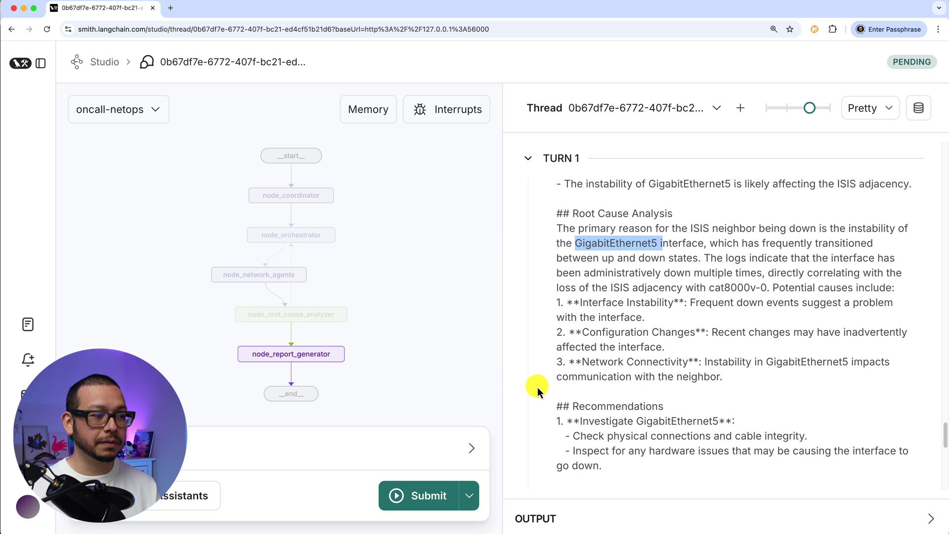
- Submit a new run with the User Request 'can you turn on the interface?'
click(473, 452)
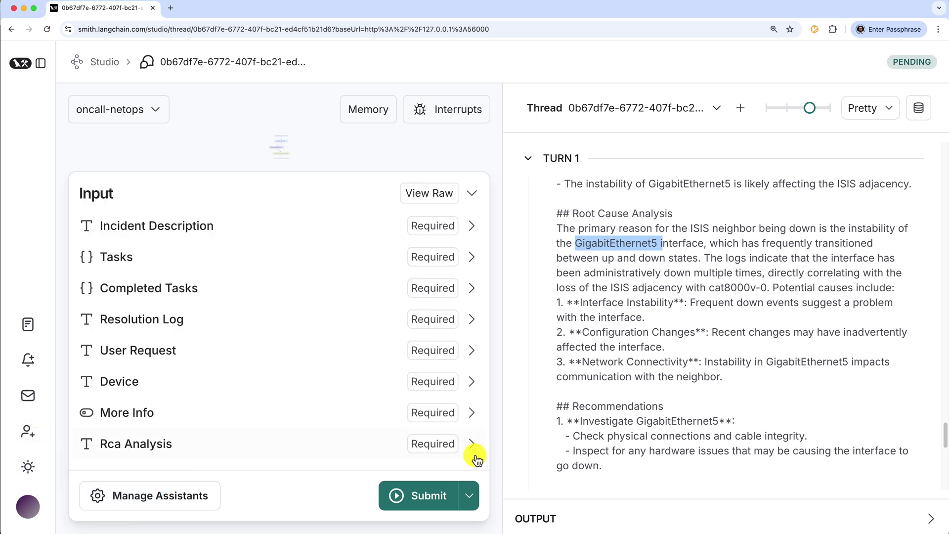
click(183, 348)
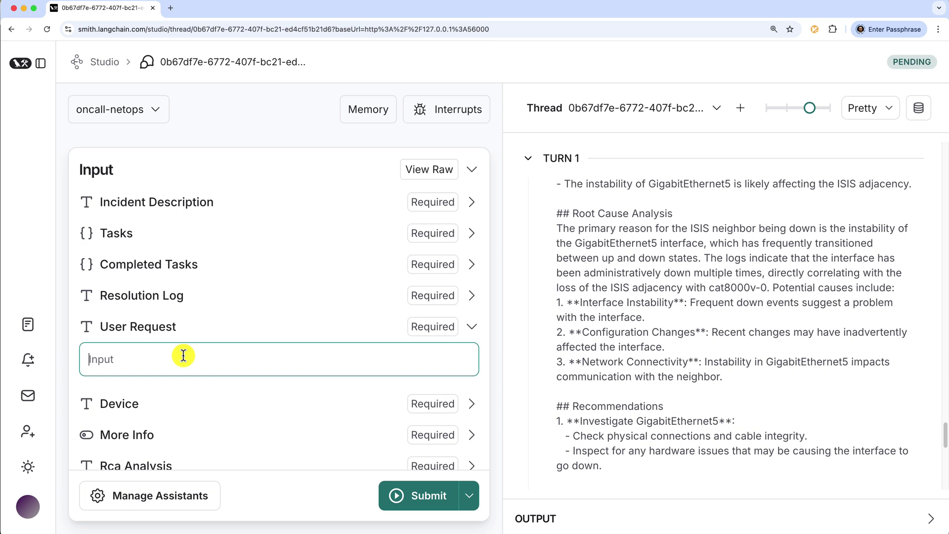
text(can you turn on the interface?)
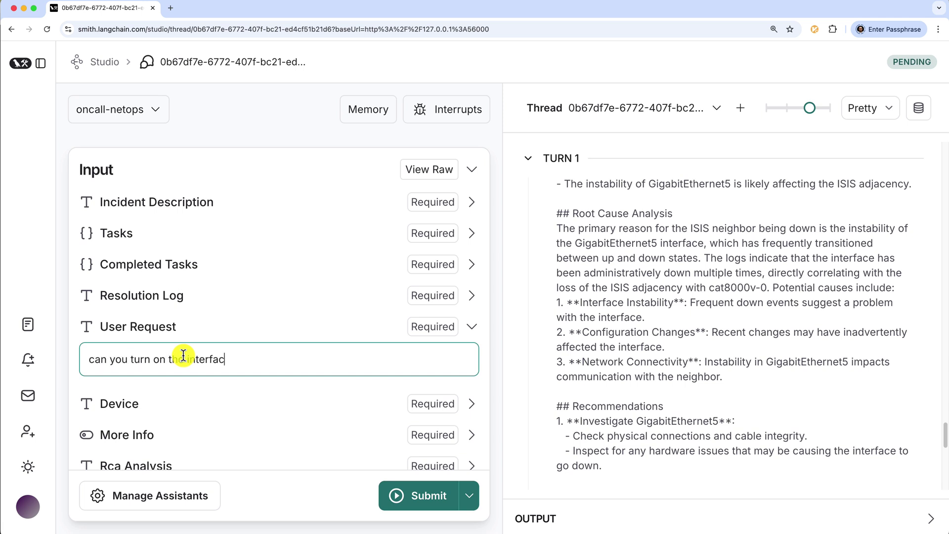
click(398, 497)
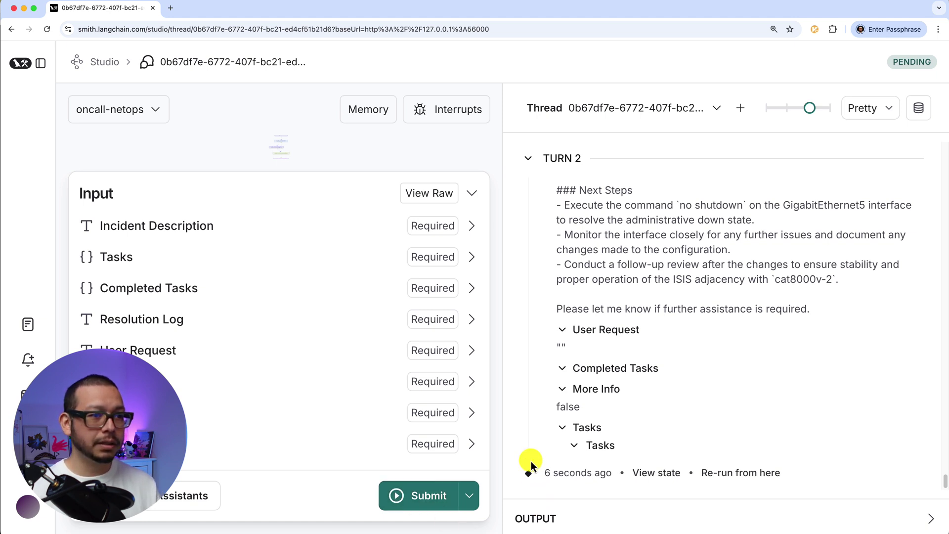
- Collapse the Input panel and read Turn 2's Resolution Log from Summary to Next Steps
click(471, 193)
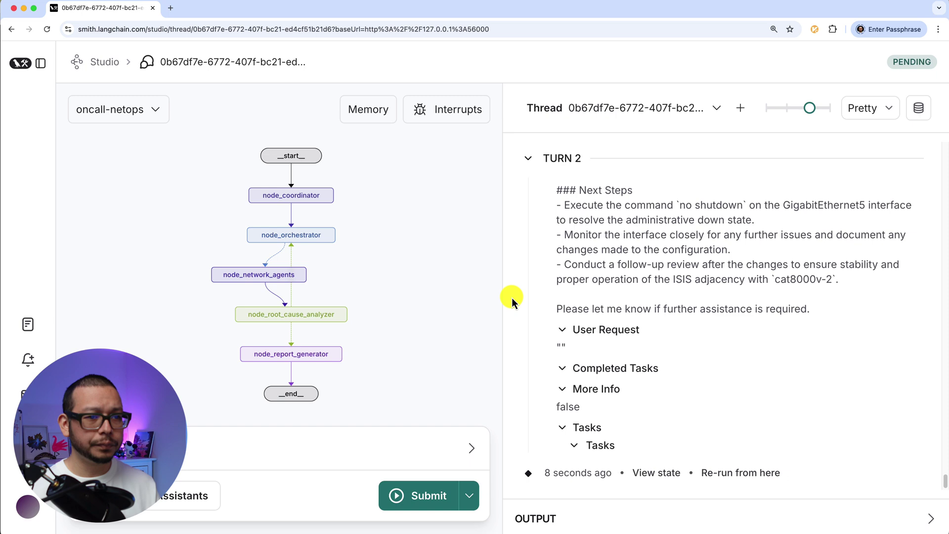
scroll(511, 300, up, 2)
scroll(512, 300, up, 5)
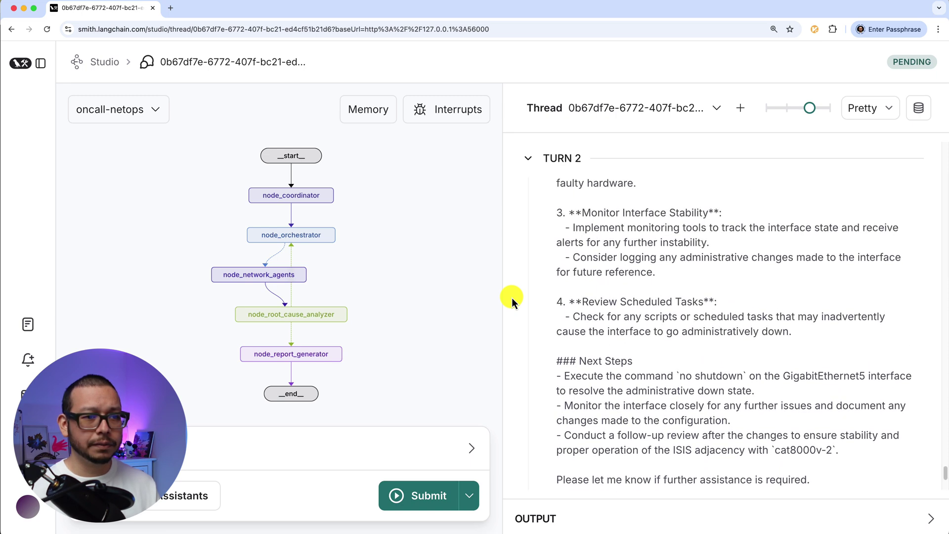
scroll(512, 300, up, 4)
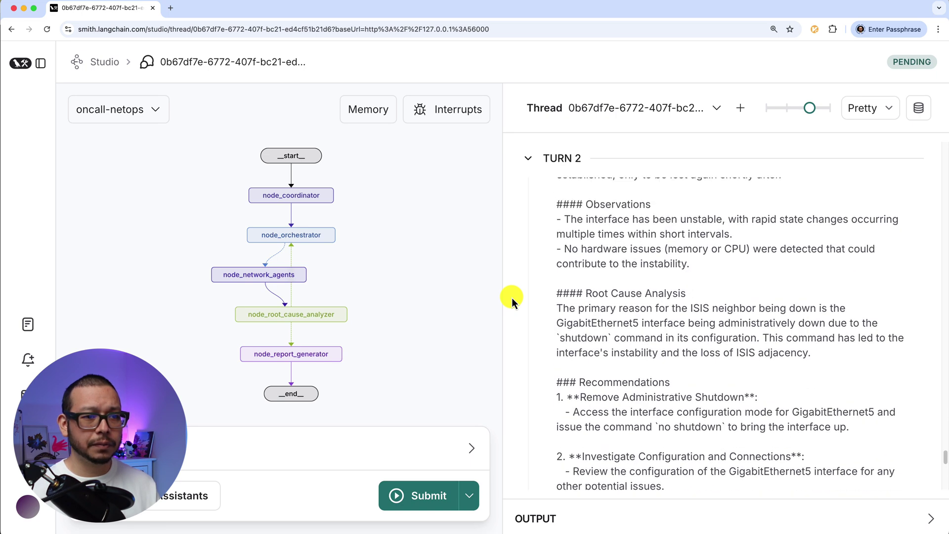
scroll(511, 300, up, 5)
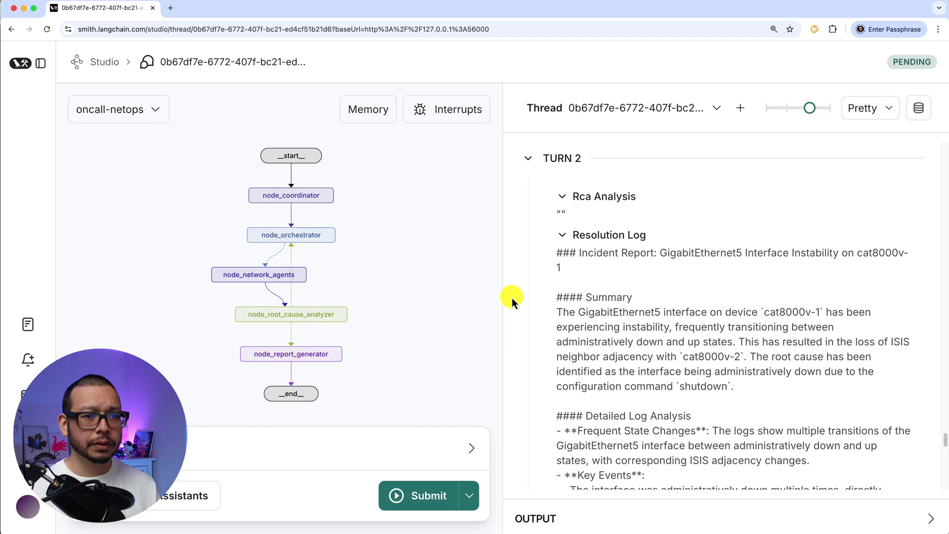
scroll(511, 300, down, 1)
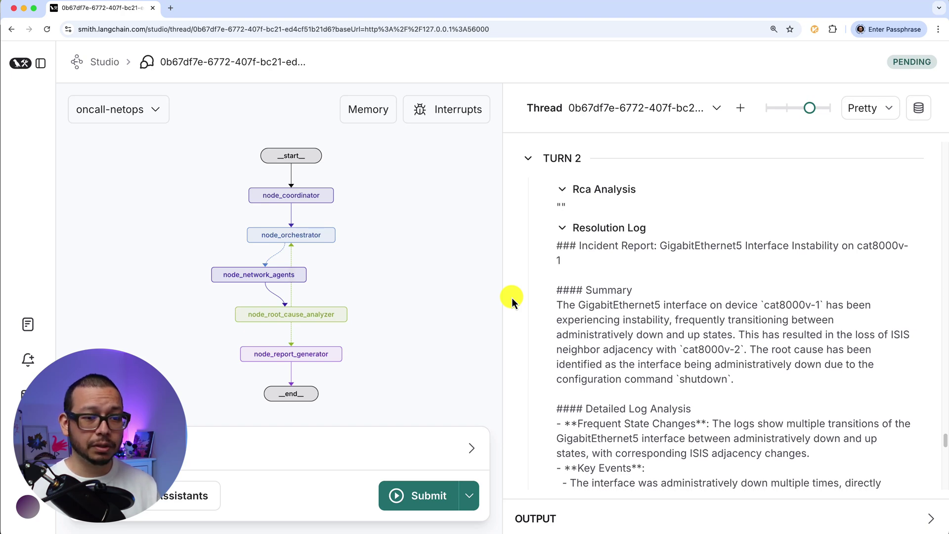
scroll(512, 300, down, 6)
scroll(512, 300, down, 6)
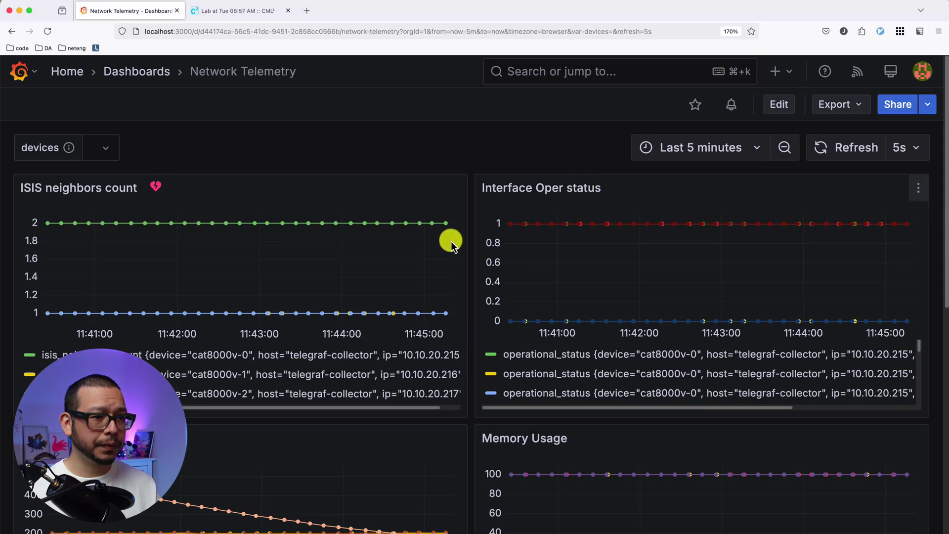
- Read the ISIS neighbors count graph values, still showing one device at 1
mouse_move(435, 319)
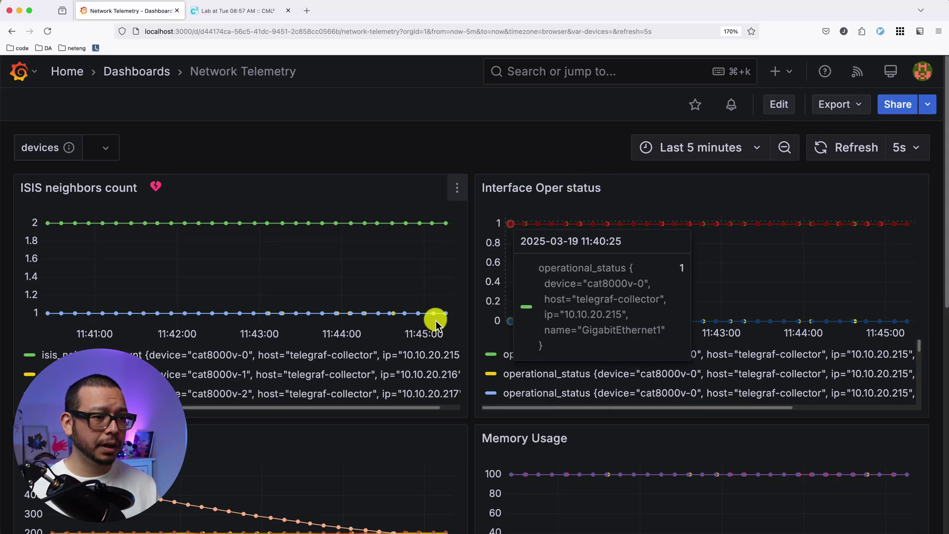